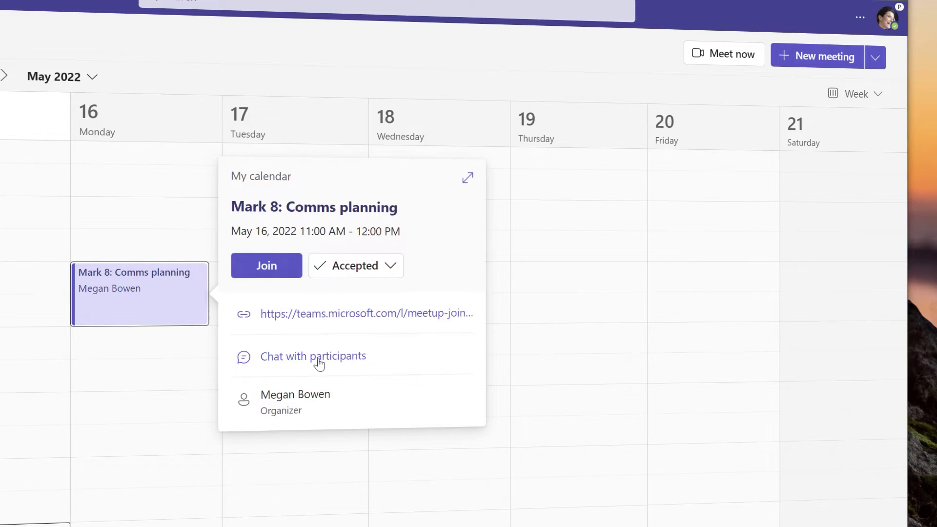
# - From the meeting card's chat, draft a new meeting 'Mark 8: Comms planning' for 5/16/2022, 11:00 AM–12:00 PM
pyautogui.click(318, 363)
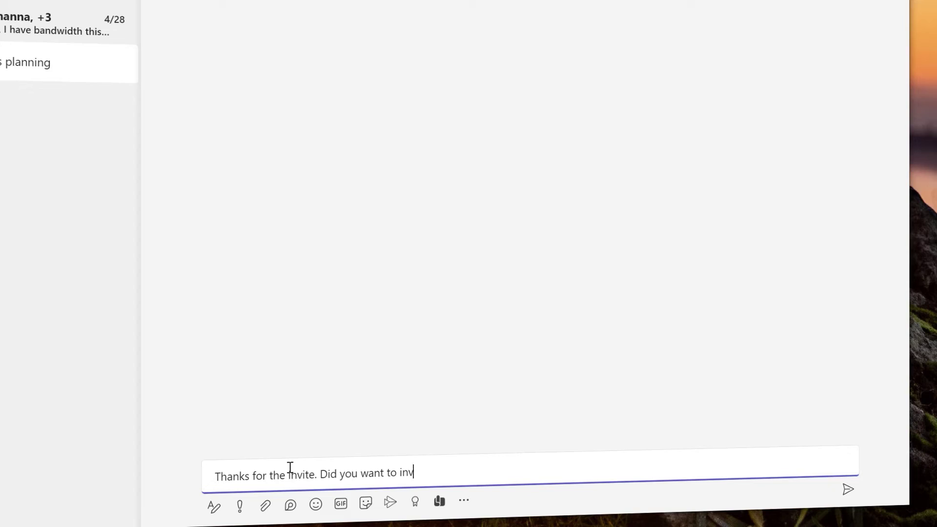
pyautogui.write('ite L')
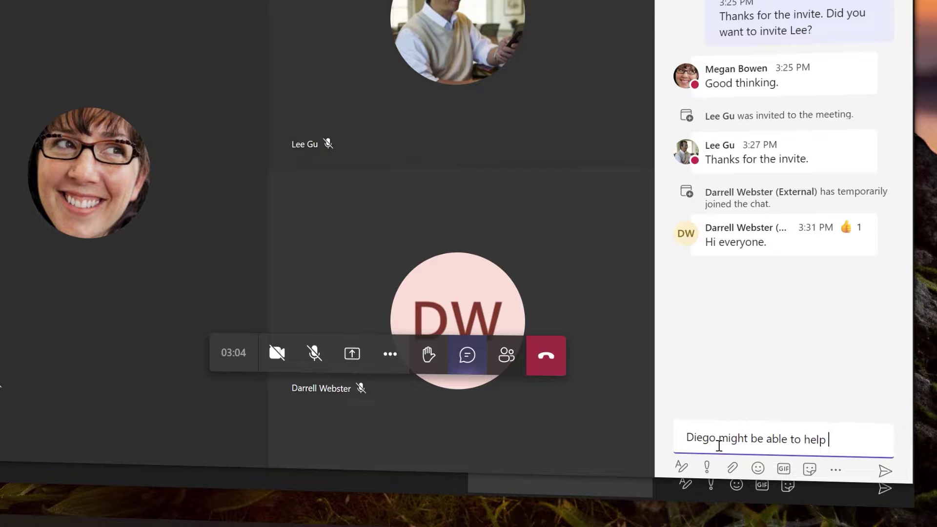
pyautogui.write('in this m')
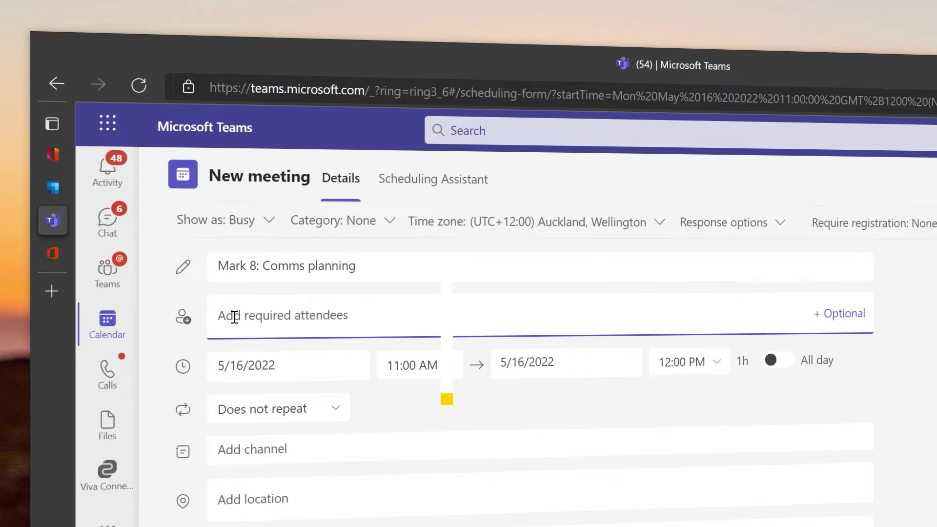
# - Search for two colleagues by name and add each suggestion as a required attendee
pyautogui.write('christi')
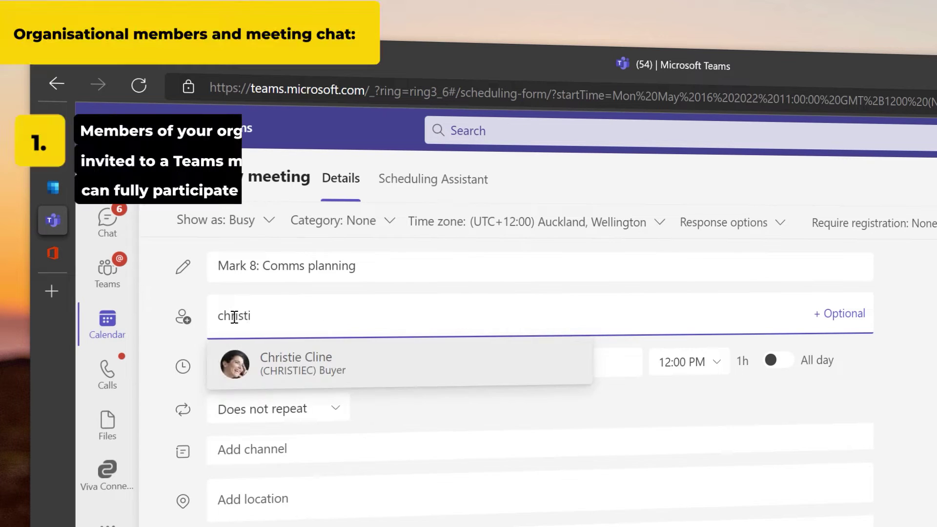
pyautogui.press('Return')
pyautogui.write('nestor')
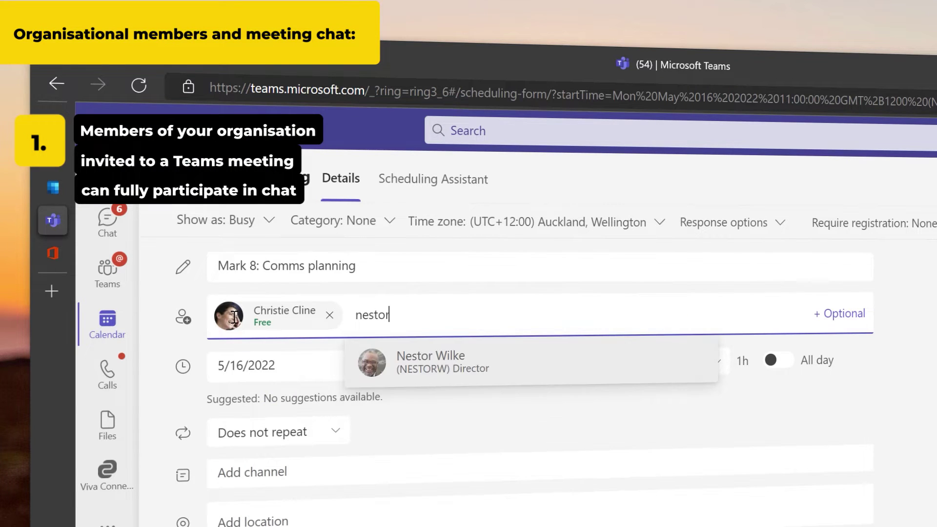
pyautogui.press('Return')
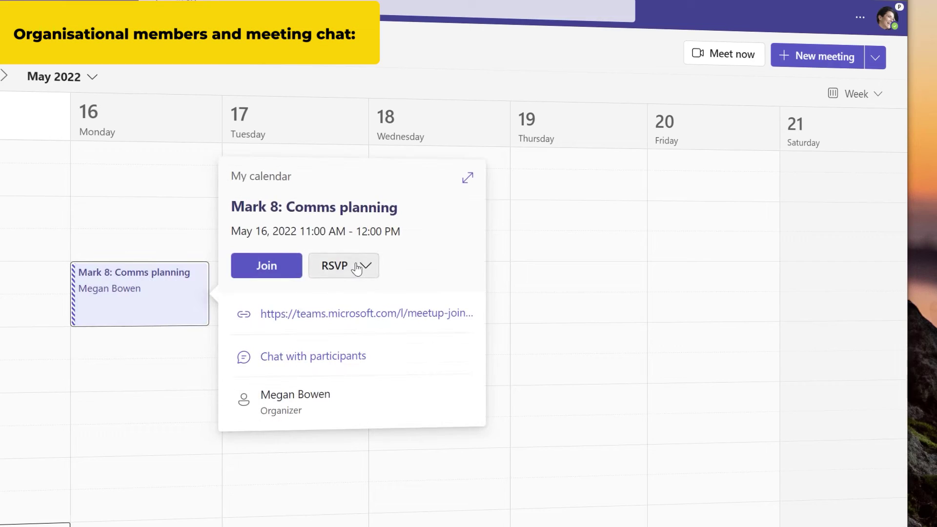
# - Accept the invitation, then post 'Thanks for the invite', a mid-meeting note and 'That was a good meeting.' in its chat
pyautogui.click(358, 267)
pyautogui.click(365, 299)
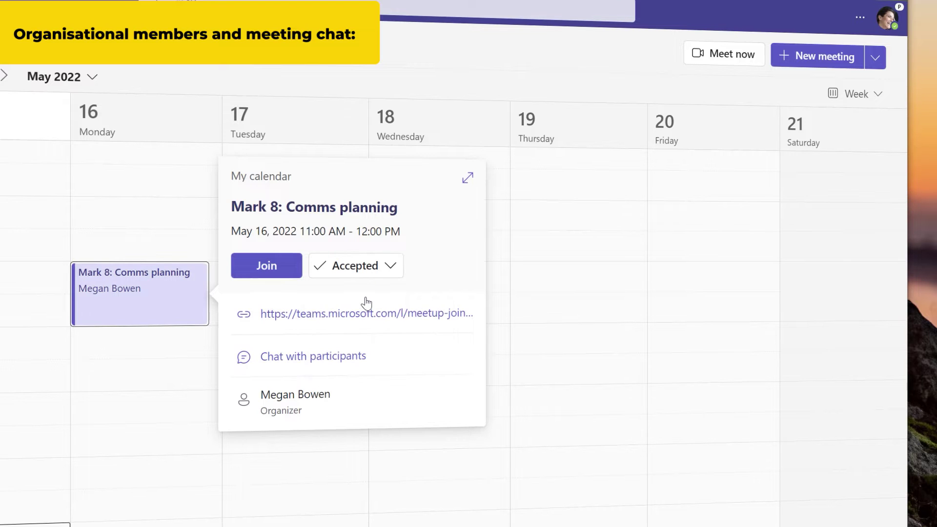
pyautogui.click(319, 361)
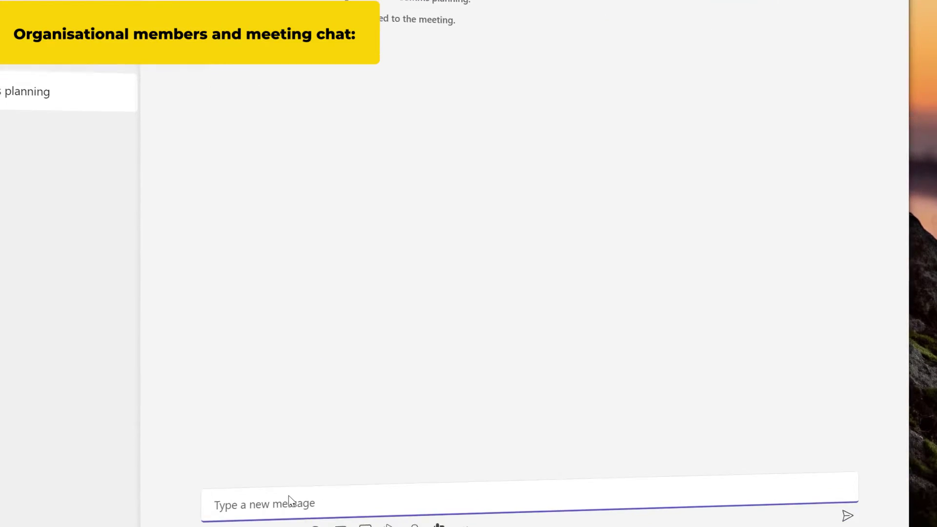
pyautogui.write('Thanks for the invite')
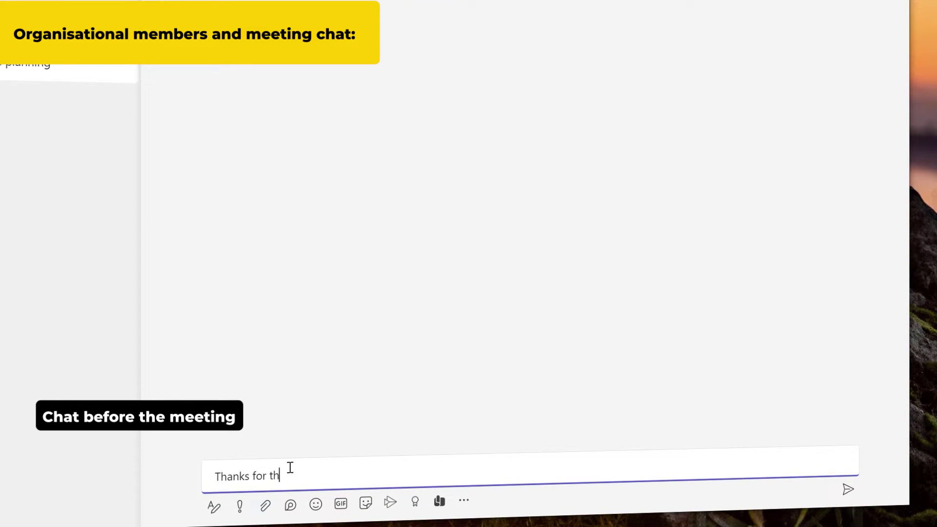
pyautogui.write('Die')
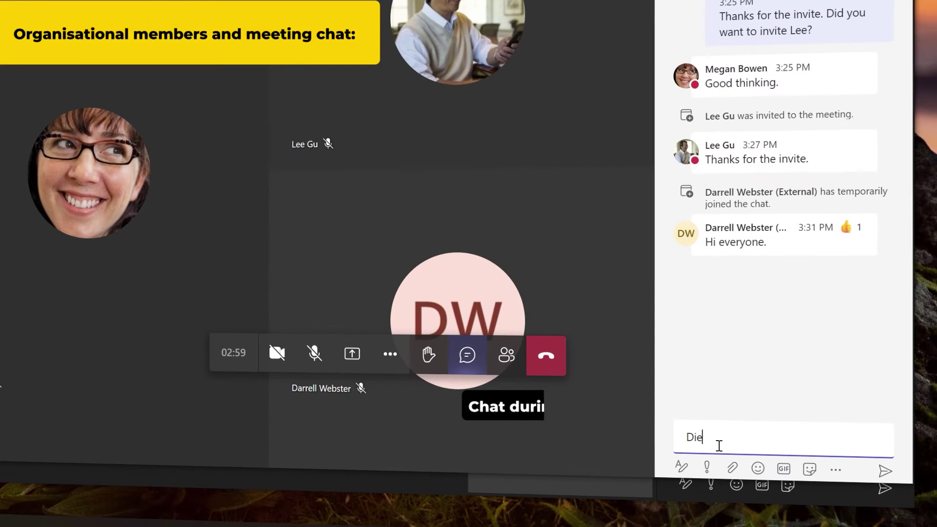
pyautogui.write('go mi')
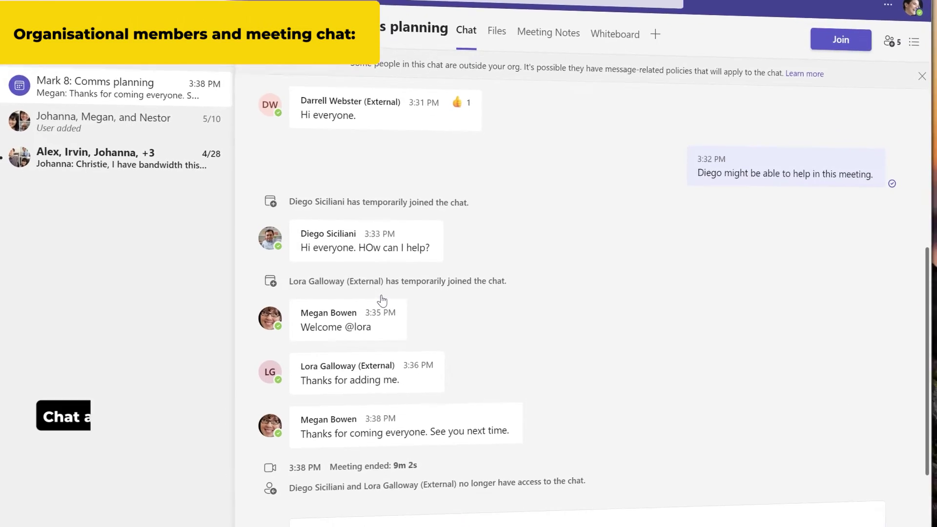
pyautogui.write('That ')
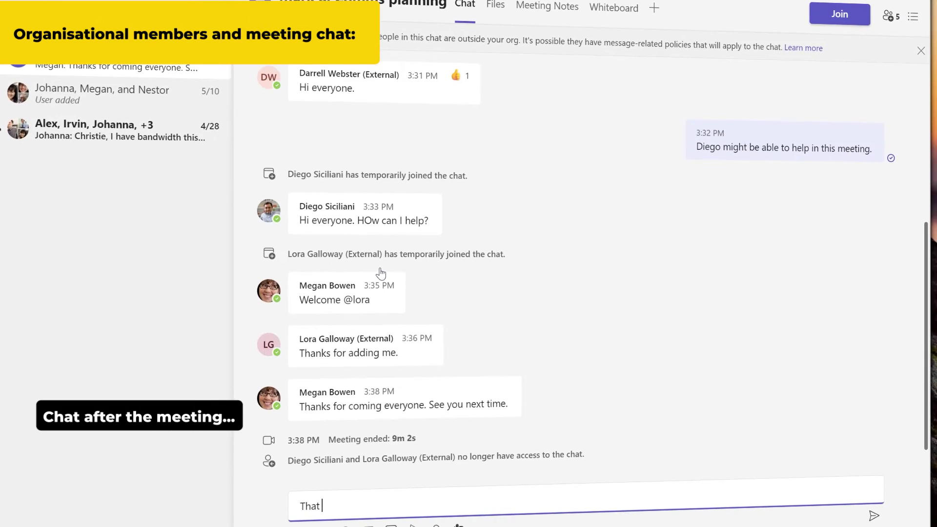
pyautogui.write('was a goo')
# - In the Mark 8: Comms planning chat, post an apology for missing it and ask about tasks
pyautogui.write('g')
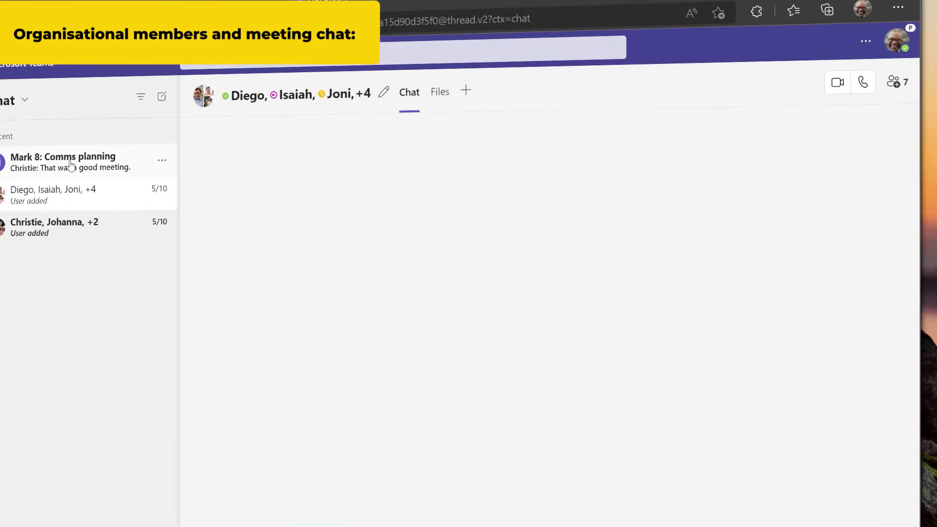
pyautogui.click(73, 163)
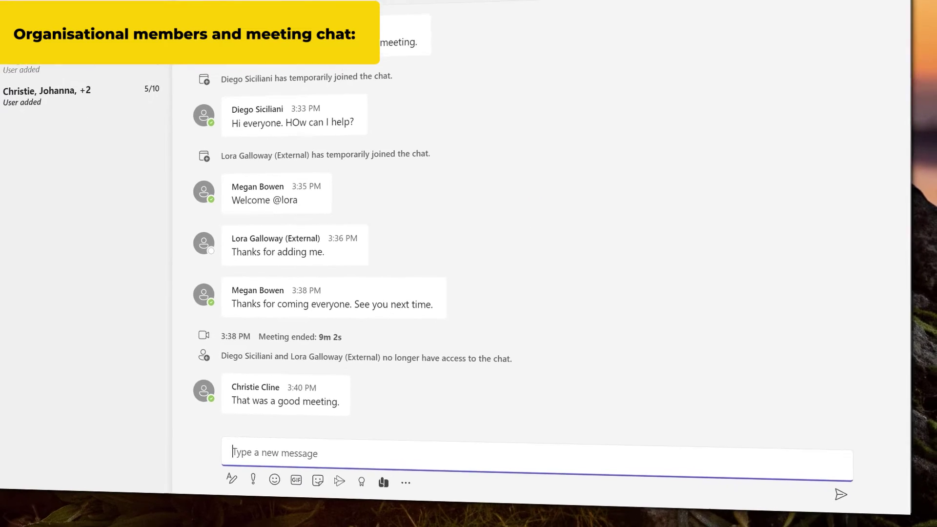
pyautogui.write('So')
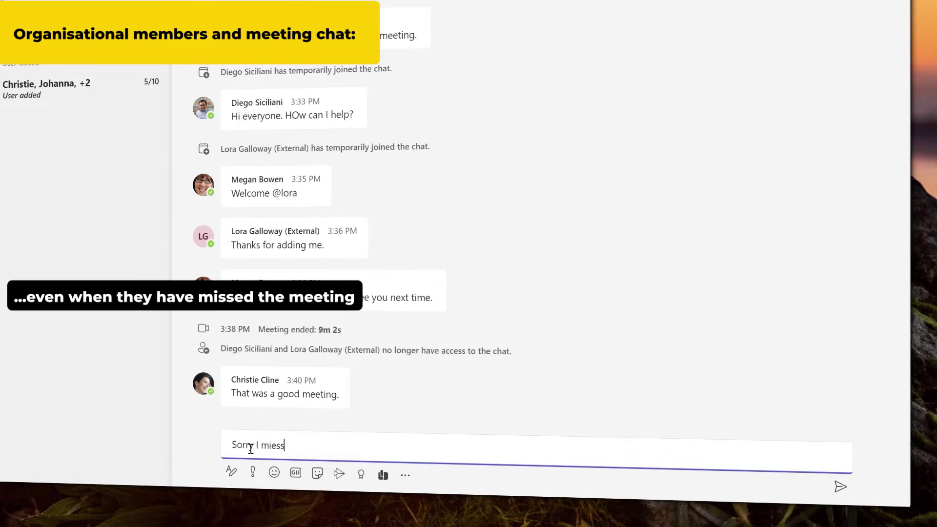
pyautogui.write('rry I misse')
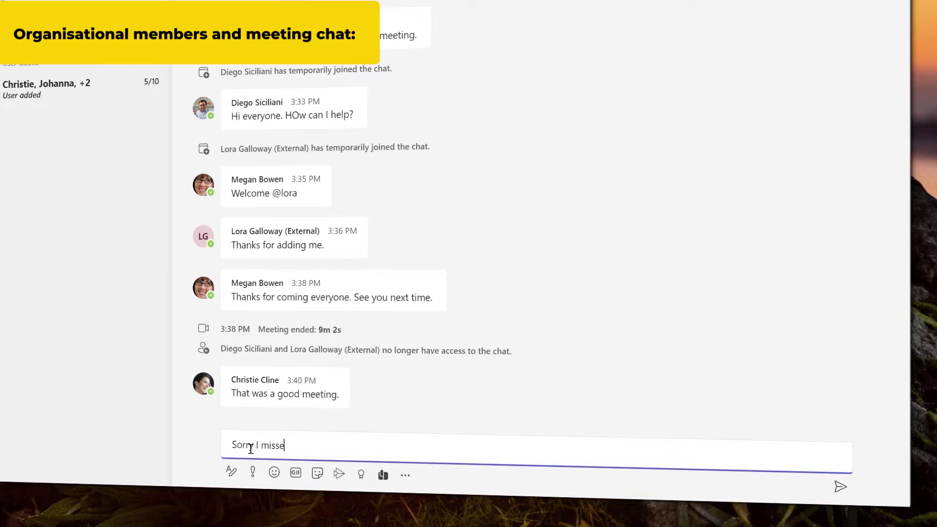
pyautogui.write('t')
pyautogui.write('have')
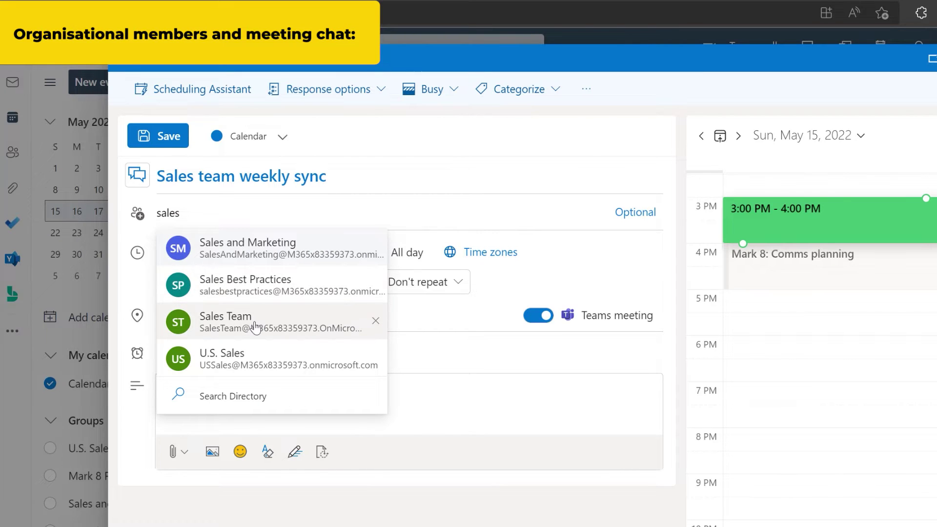
# - Add the Sales Team group as an attendee and expand it into its individual members
pyautogui.click(254, 326)
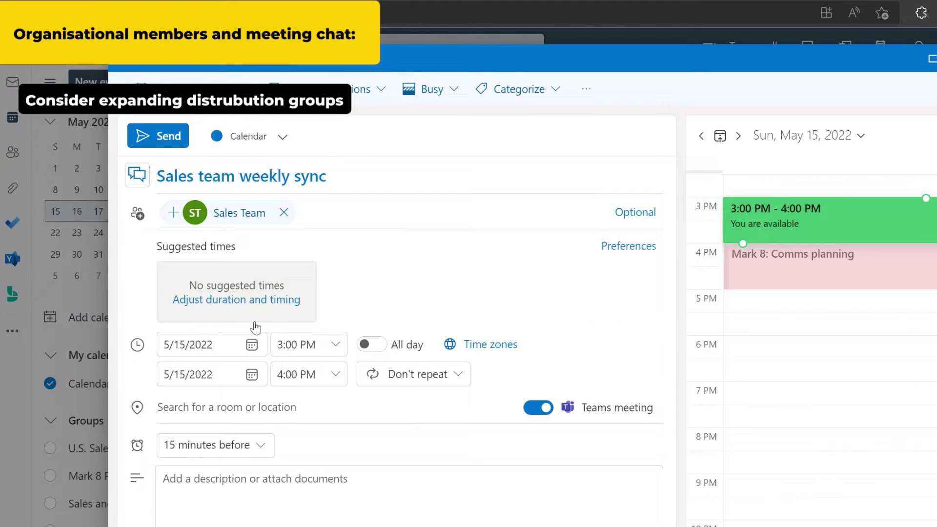
pyautogui.click(173, 214)
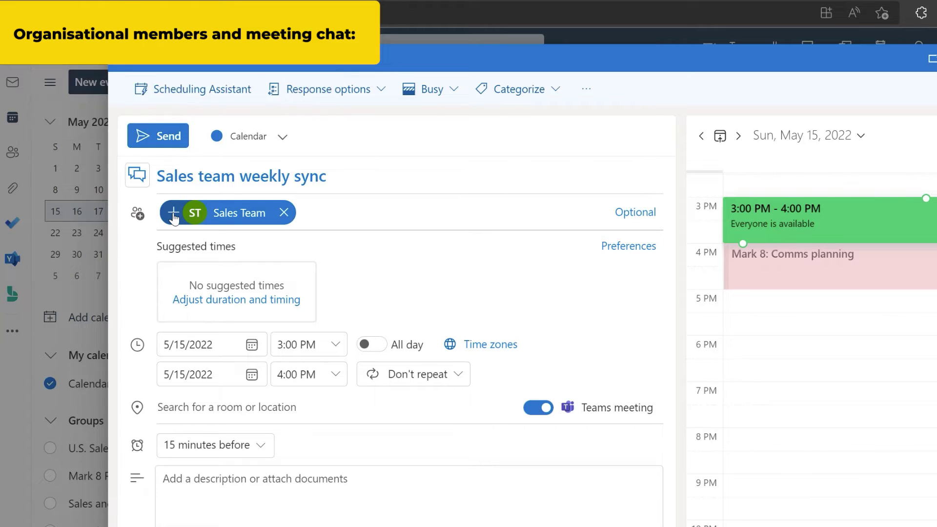
pyautogui.click(173, 215)
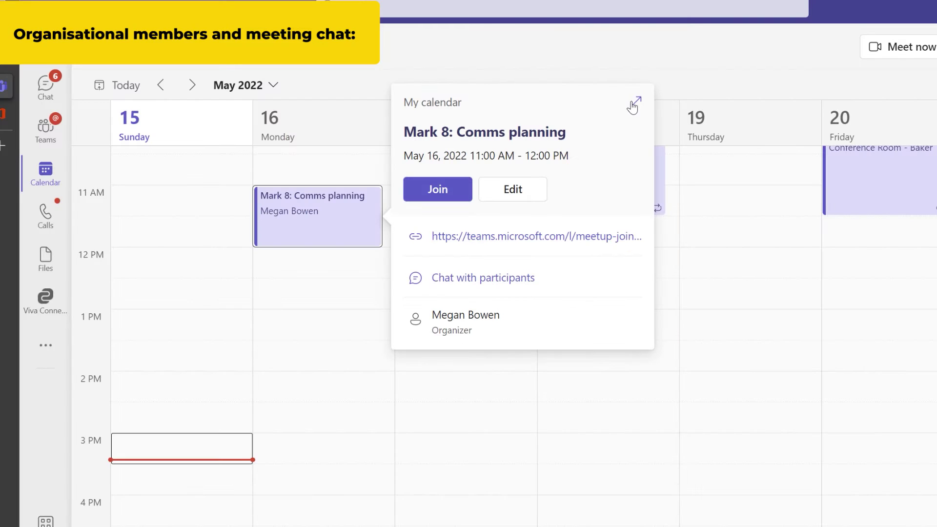
# - In the Comms planning meeting details, add one more colleague as an attendee and send the update
pyautogui.click(633, 105)
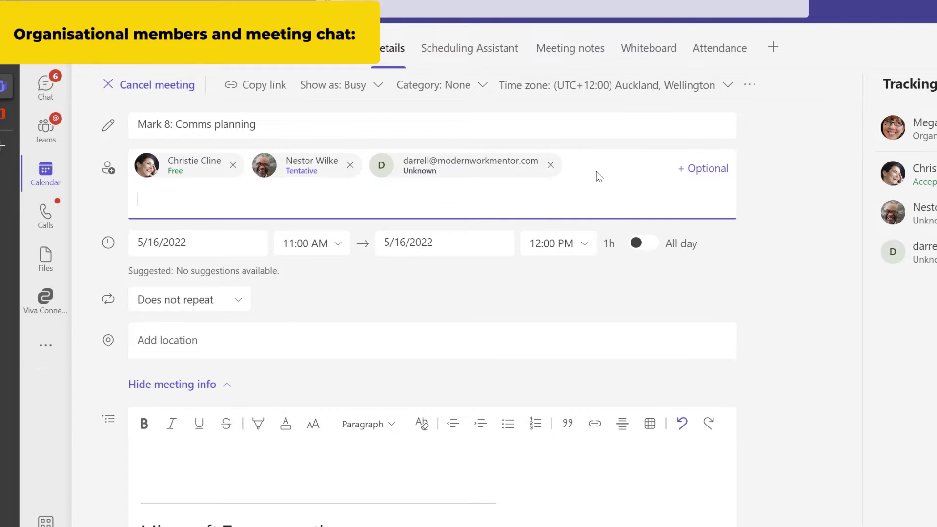
pyautogui.write('lee')
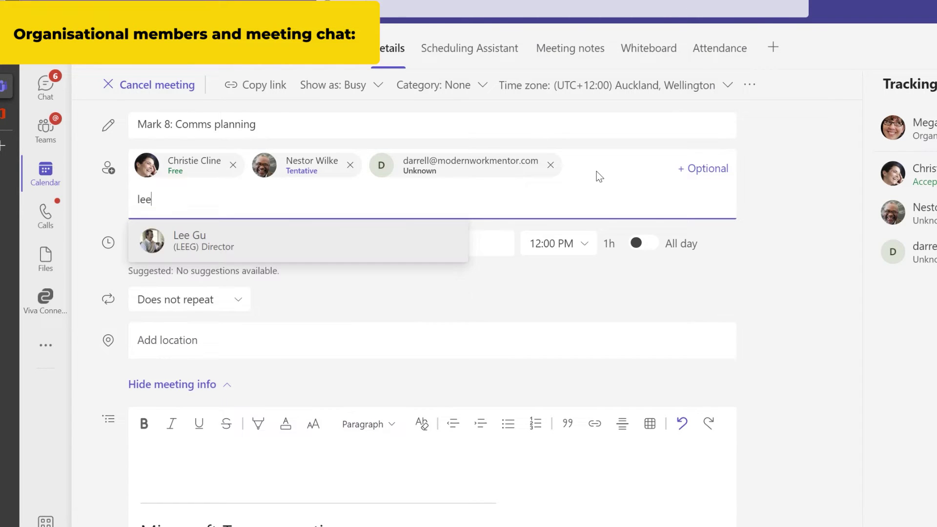
pyautogui.press('Return')
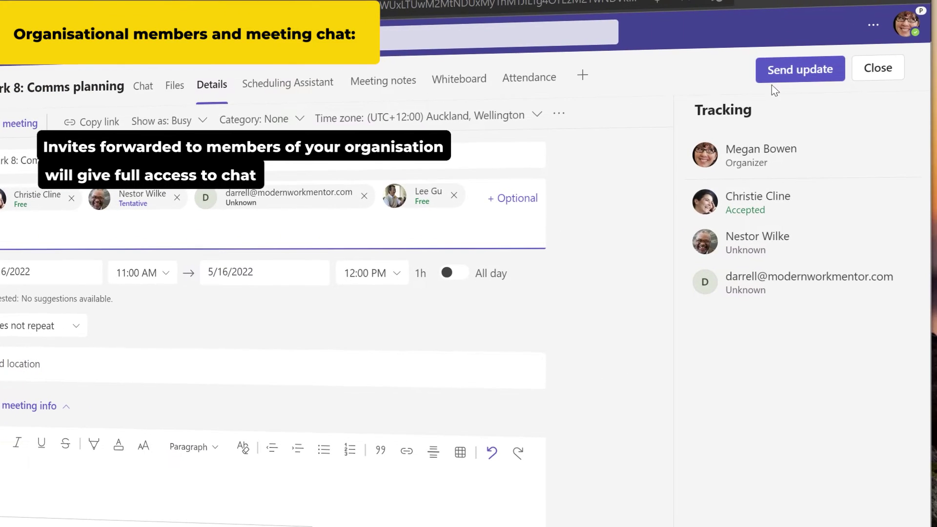
pyautogui.click(788, 70)
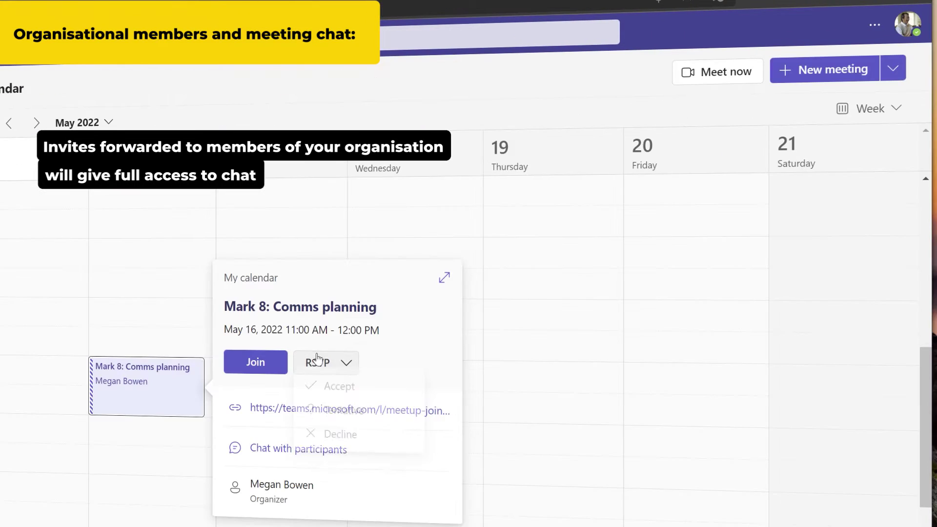
# - As the new invitee, accept the meeting and post 'Thanks for the invite.' in the meeting chat
pyautogui.click(337, 387)
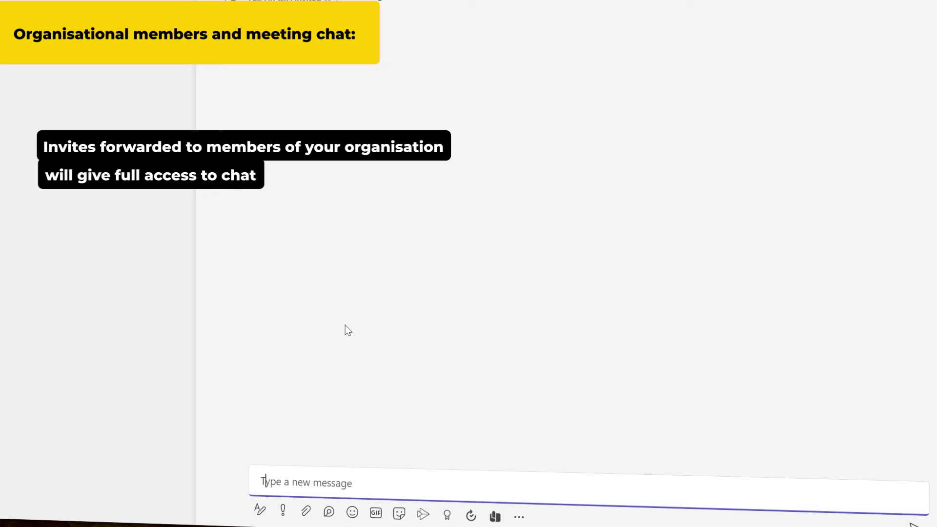
pyautogui.write('Thanks')
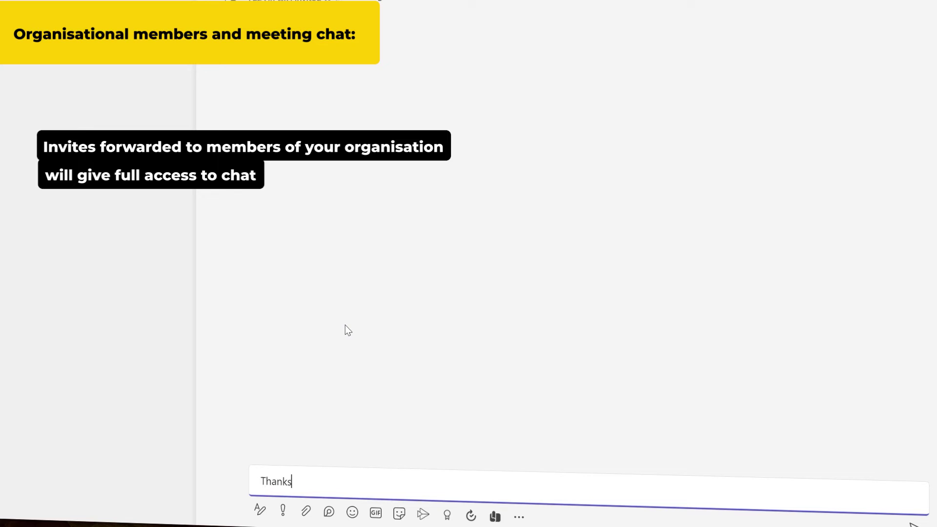
pyautogui.write(' for the invite.')
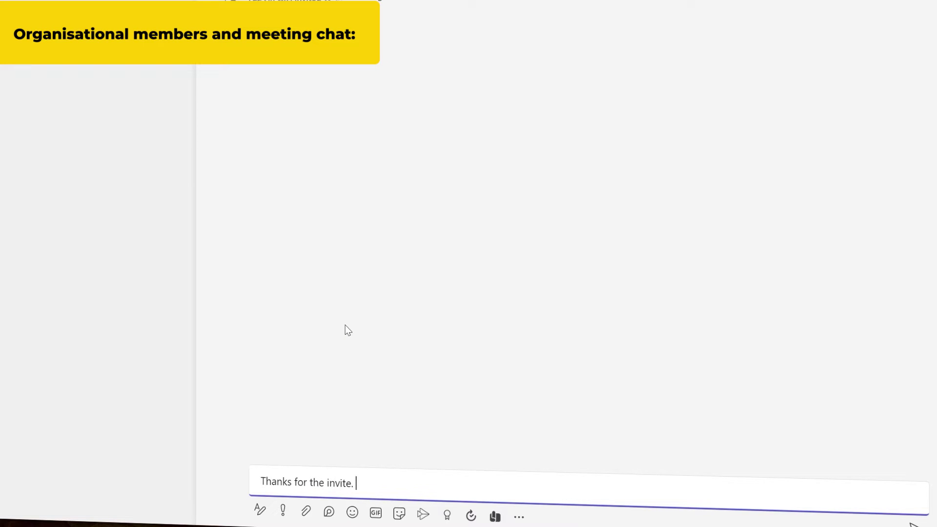
pyautogui.press('Return')
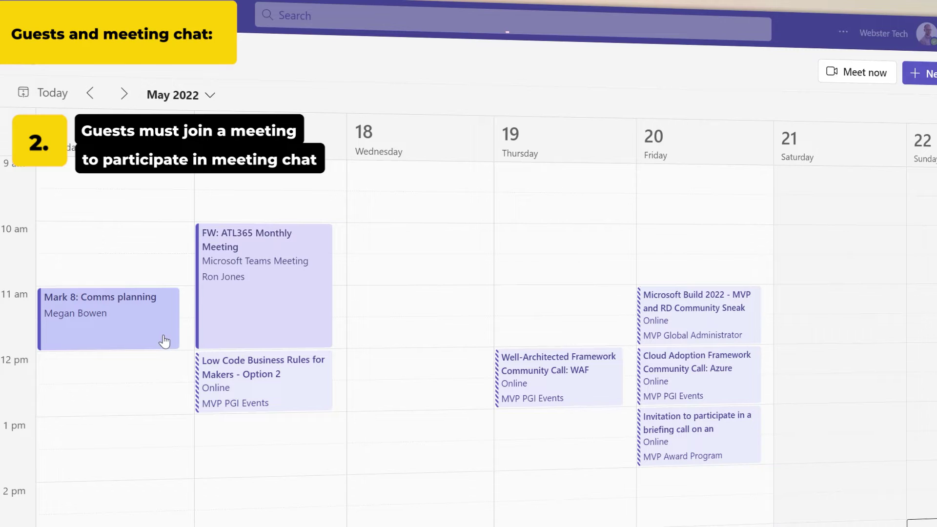
pyautogui.click(165, 341)
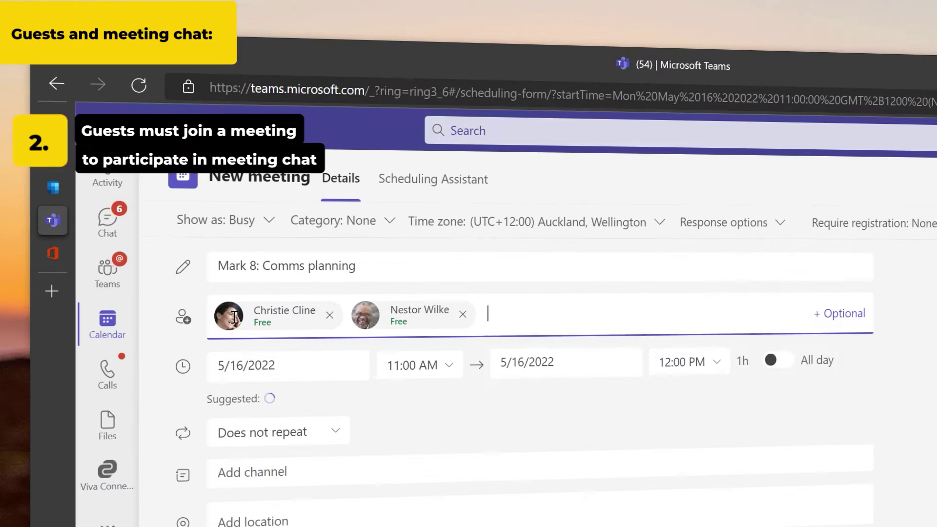
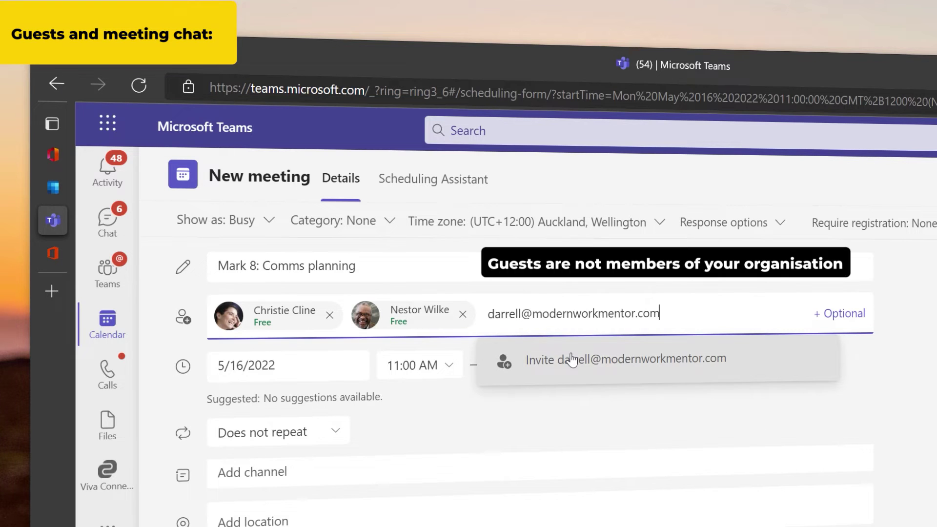
# - Invite the external guest by their e-mail address, then accept the invitation as the guest
pyautogui.click(572, 359)
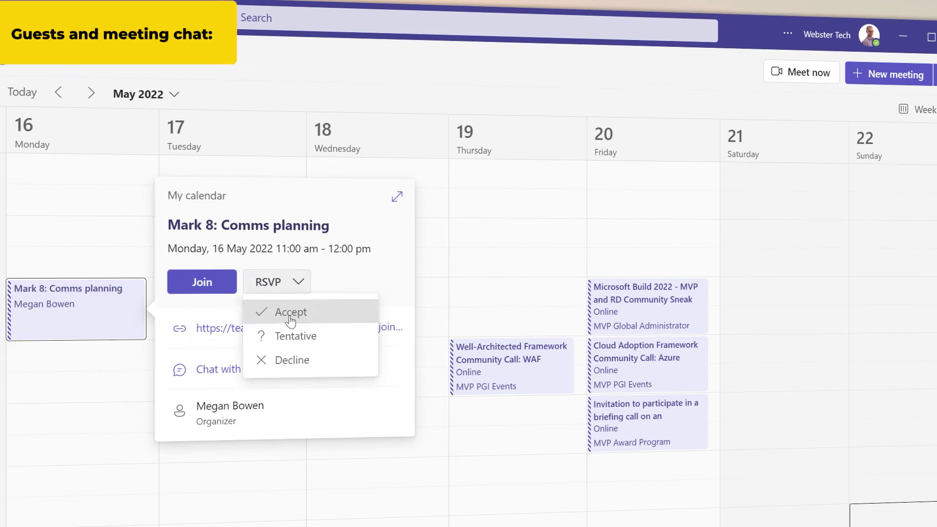
pyautogui.click(290, 313)
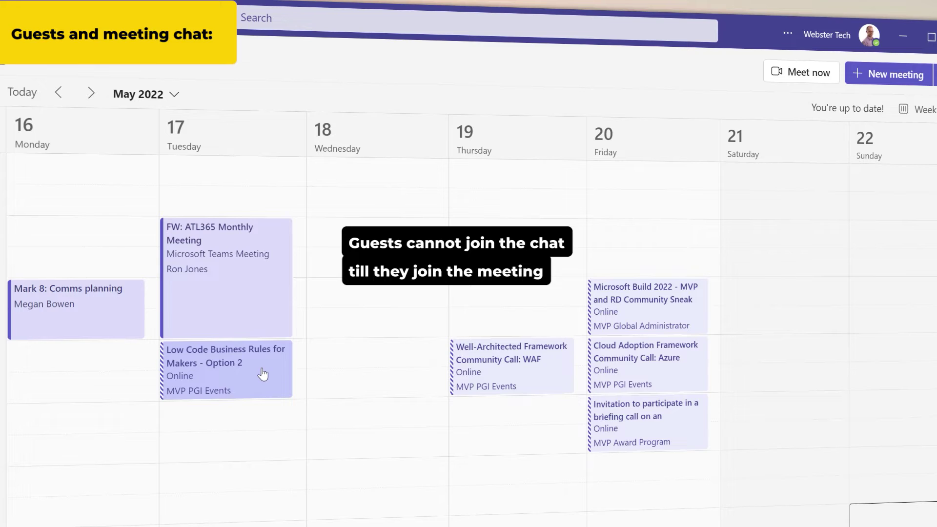
# - Dismiss the chat-unavailable notice, join the Mark 8 meeting, admit the lobby guest and open its chat
pyautogui.click(263, 374)
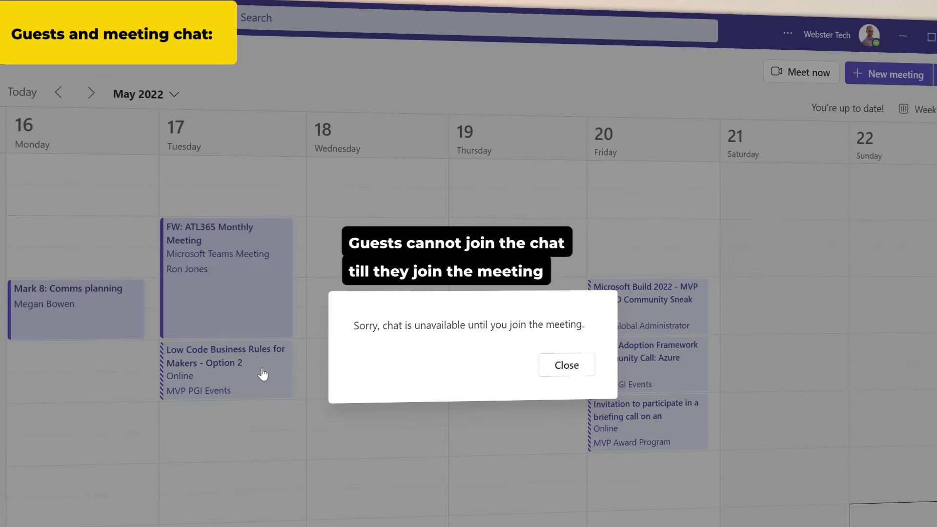
pyautogui.click(557, 370)
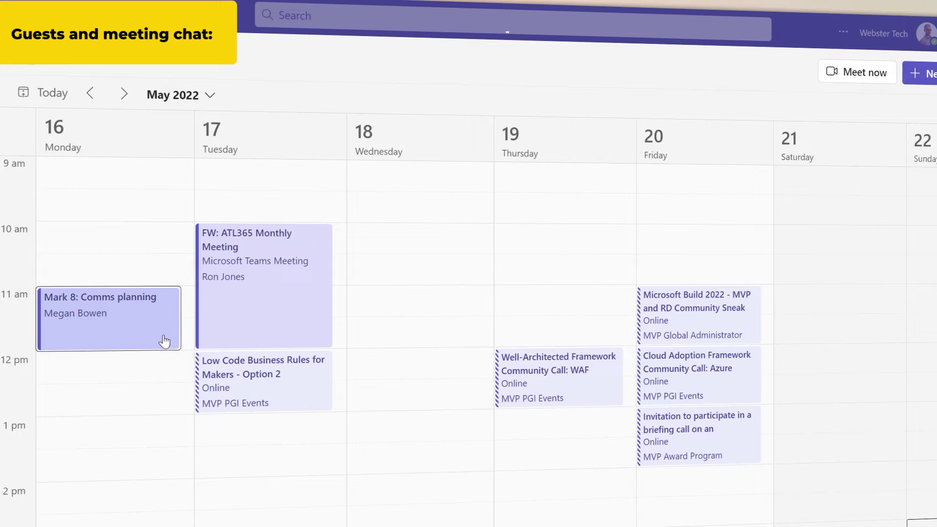
pyautogui.click(165, 341)
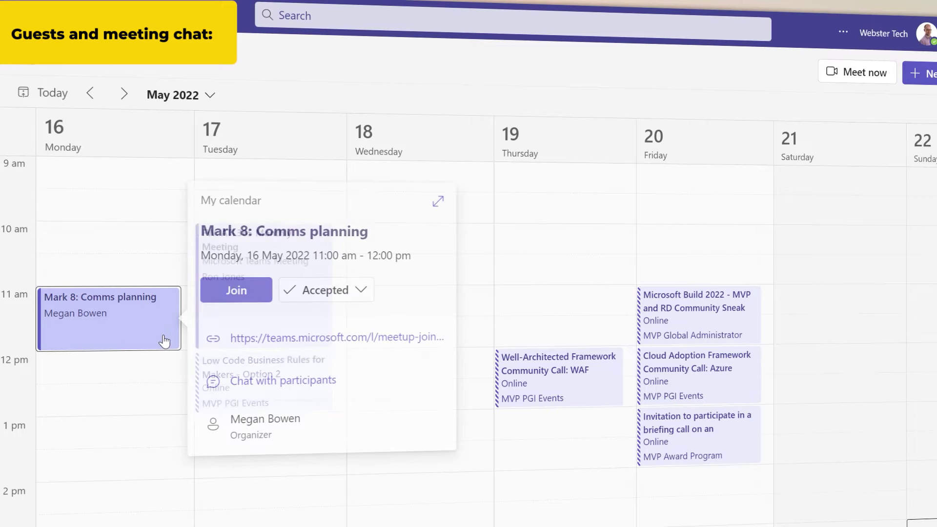
pyautogui.press('Escape')
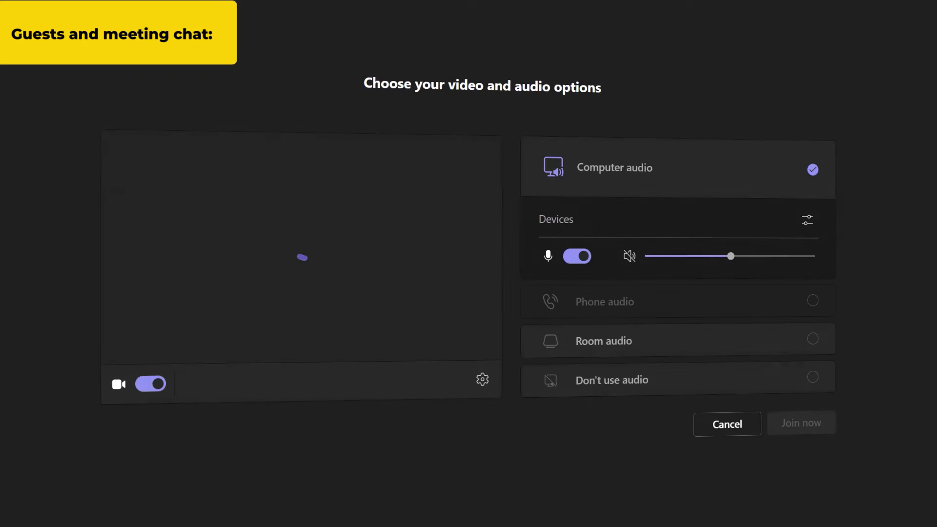
pyautogui.click(813, 499)
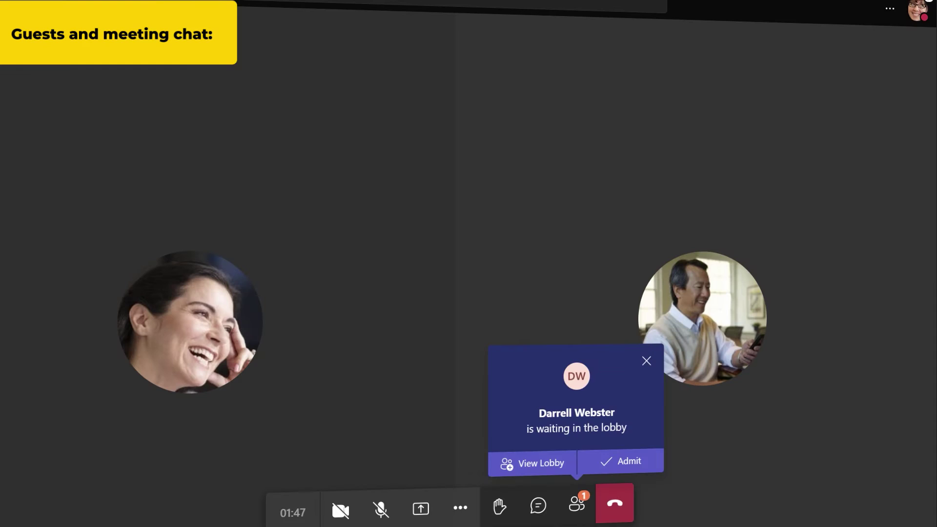
pyautogui.click(642, 462)
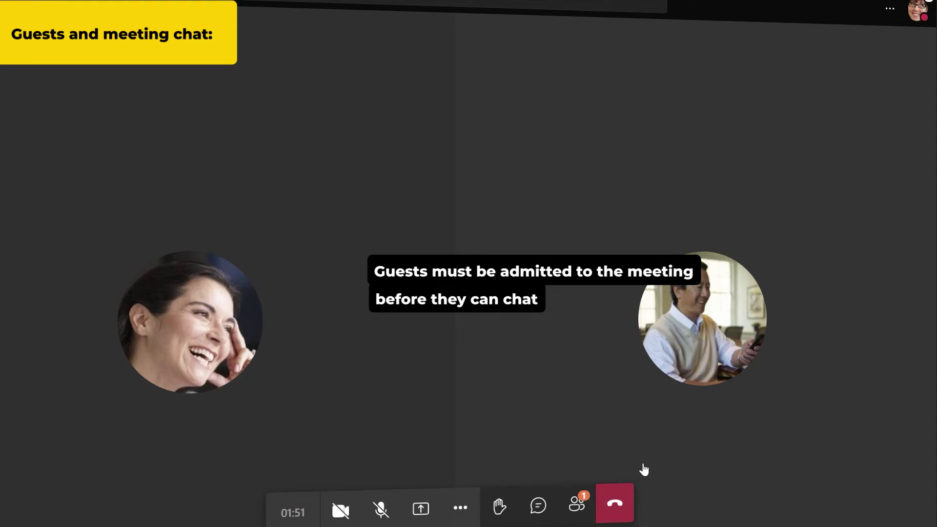
pyautogui.click(538, 505)
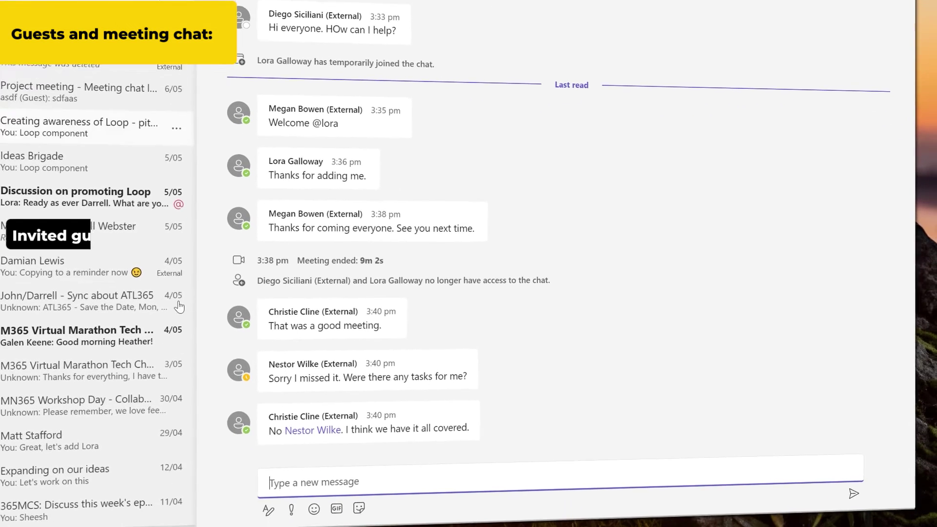
pyautogui.write('@Nes')
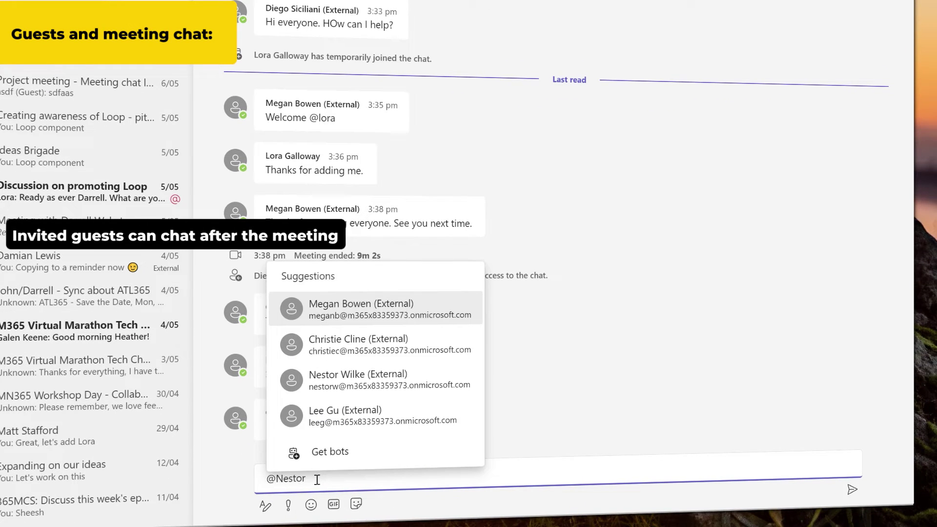
pyautogui.write('tor')
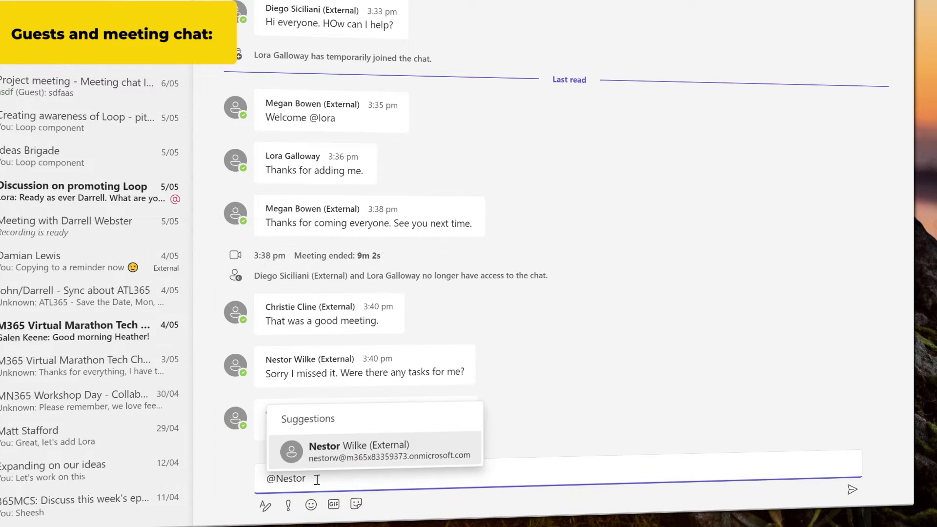
pyautogui.press('Return')
pyautogui.write(', I cou')
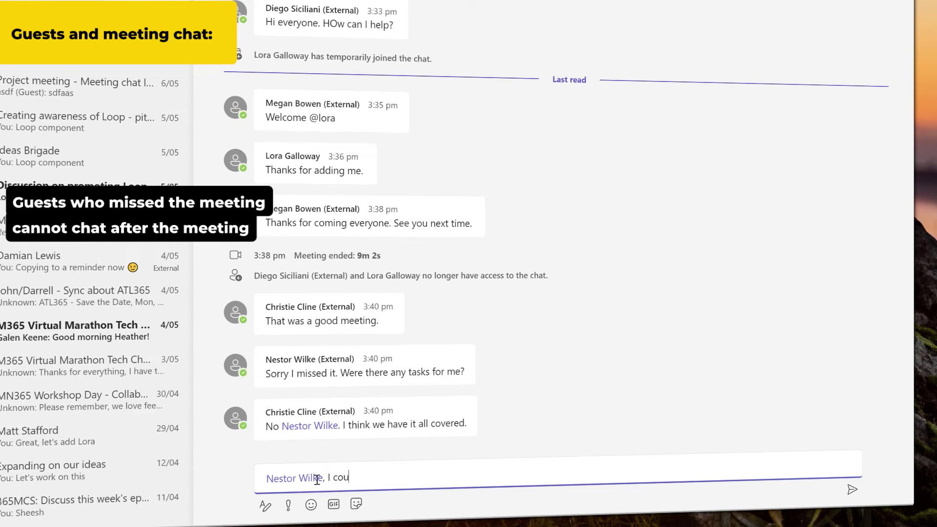
pyautogui.write('ld use your')
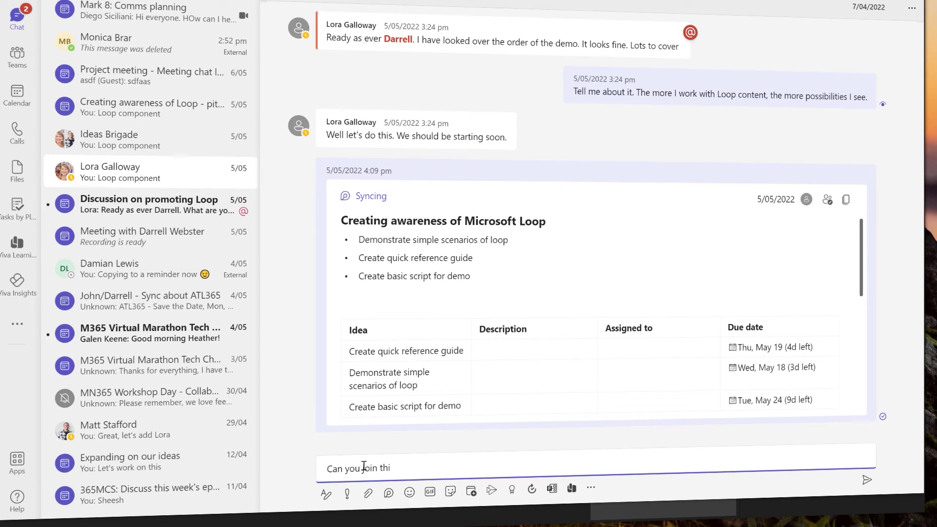
pyautogui.write('meeting?')
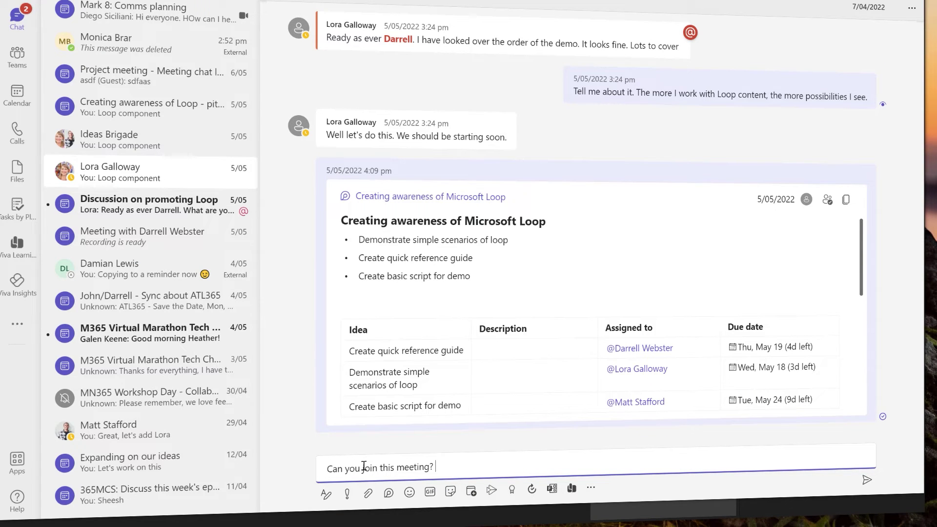
# - Paste and open the meeting link, join the meeting, and post 'HOw can I help?' in its chat
pyautogui.hotkey('ctrl', 'v')
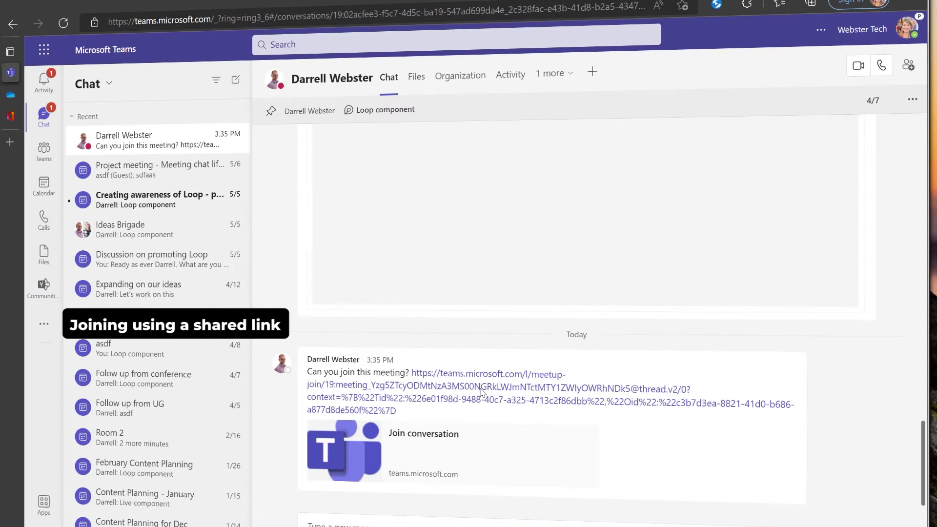
pyautogui.click(476, 389)
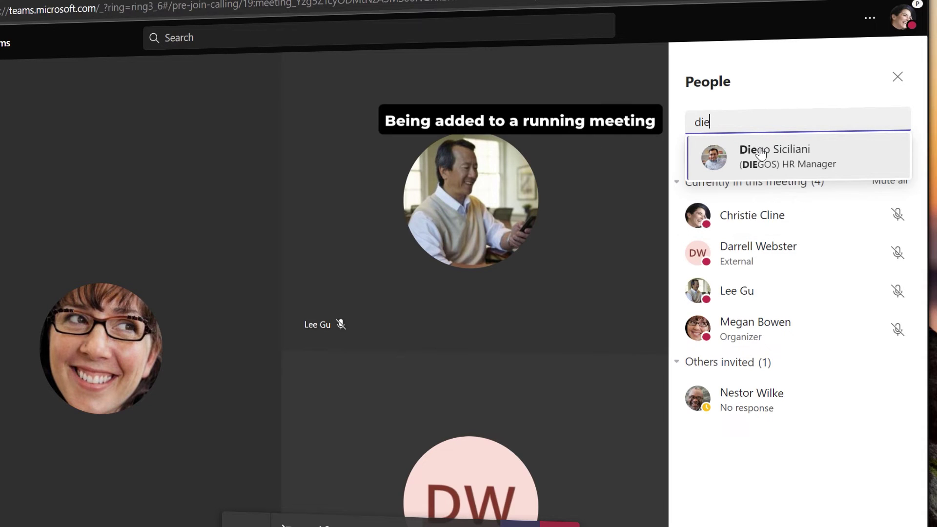
pyautogui.click(762, 152)
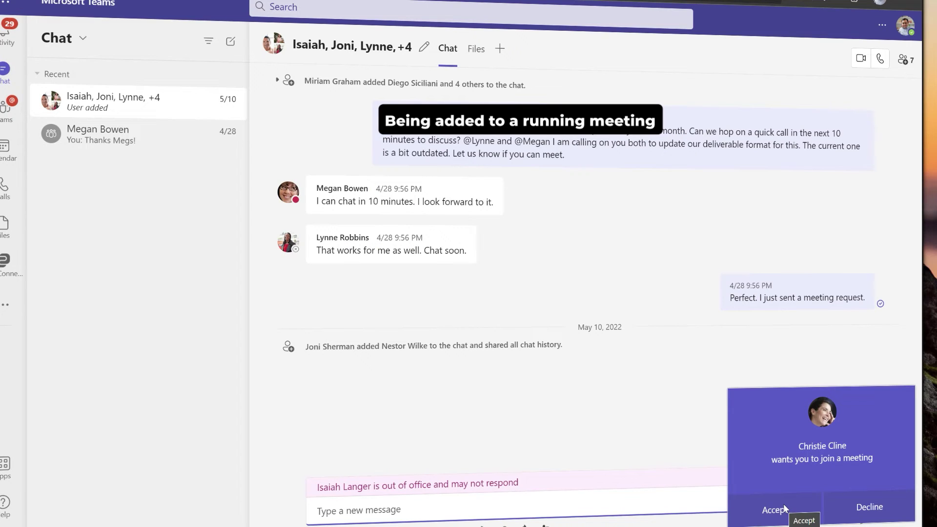
pyautogui.click(781, 508)
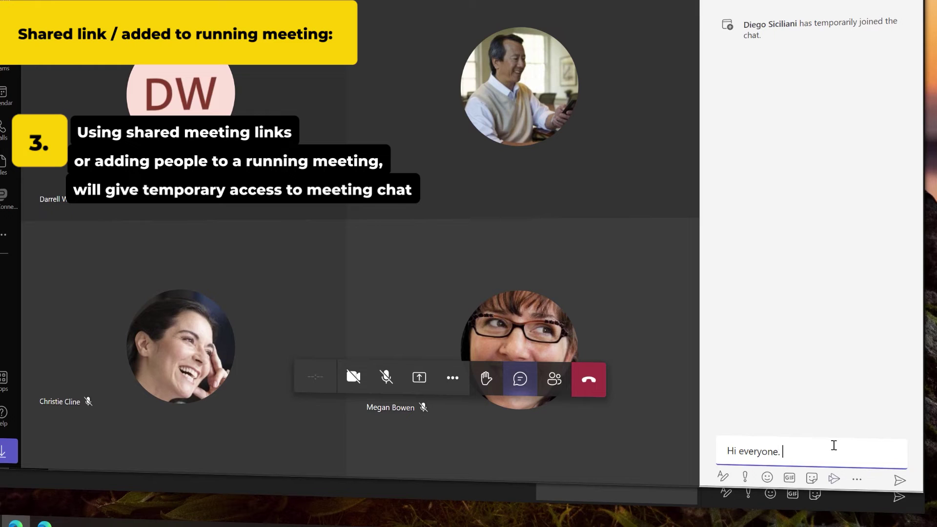
pyautogui.write('HOw can I help?')
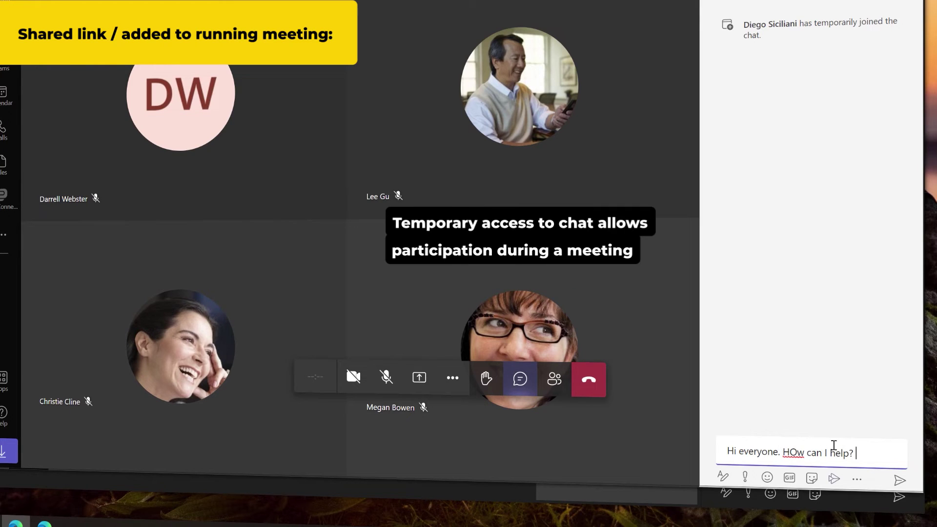
pyautogui.press('Return')
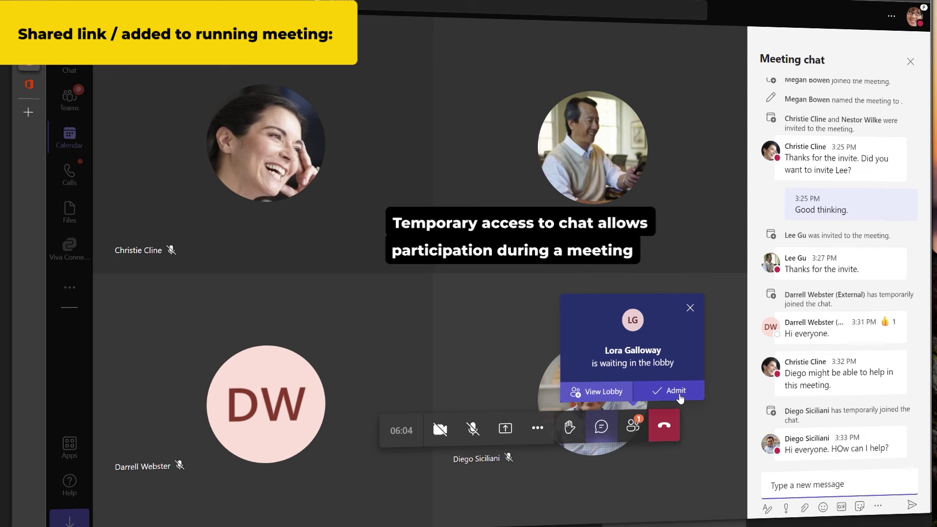
# - Admit the waiting participant from the lobby and post a welcome message mentioning them
pyautogui.click(676, 391)
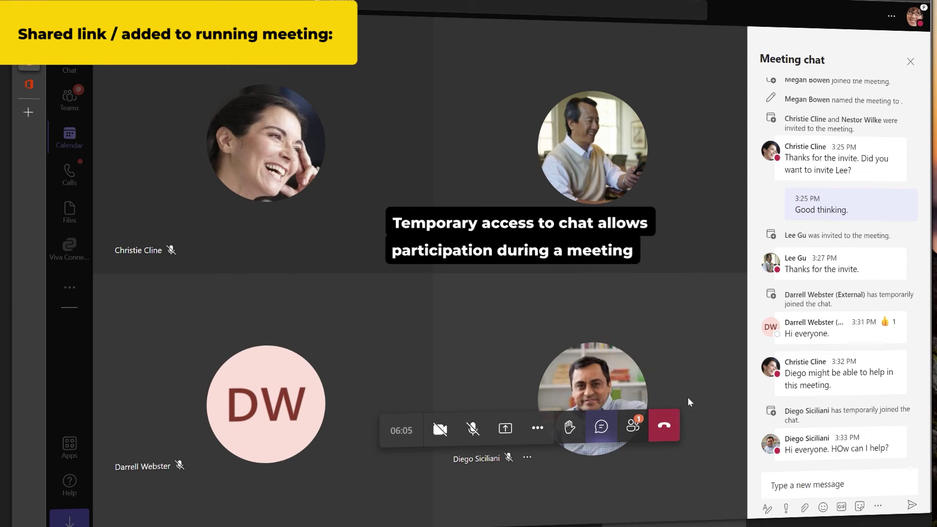
pyautogui.click(814, 486)
pyautogui.write('Welcome @lora')
pyautogui.press('Return')
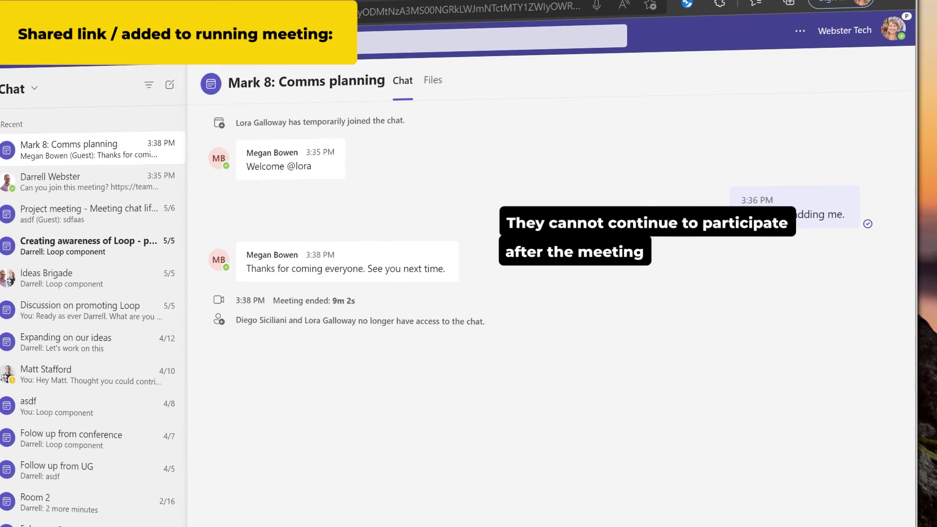
# - Post 'Were there any tasks for me?', rejoin muted via the shared link, and send 'We' in meeting chat
pyautogui.write('Were there any tasks for me?')
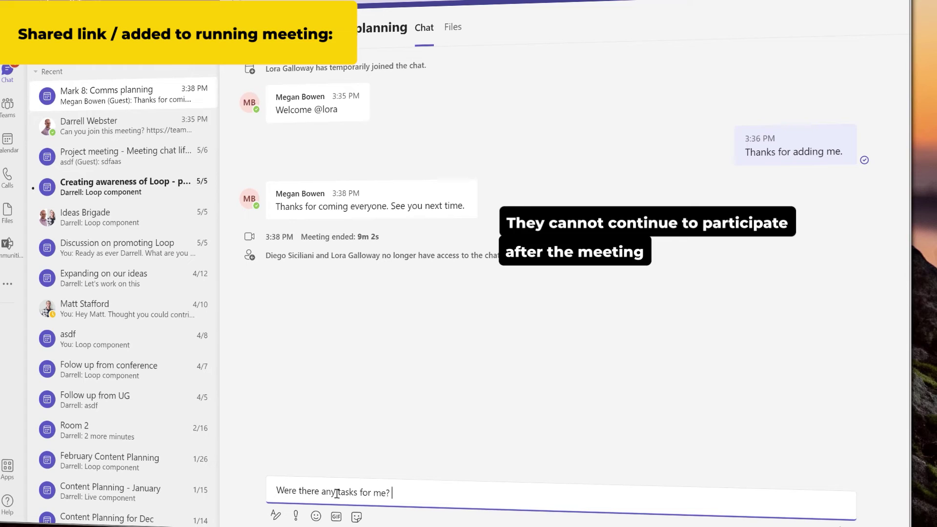
pyautogui.press('Return')
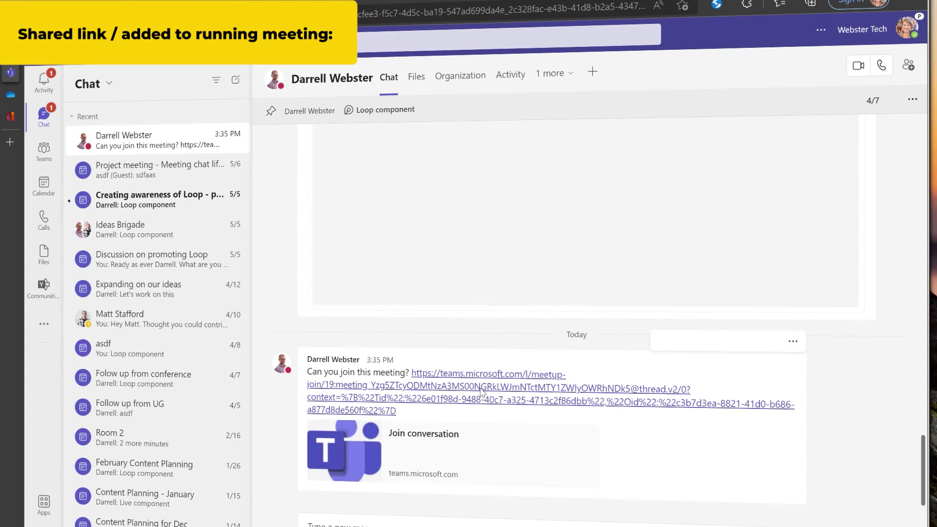
pyautogui.click(474, 388)
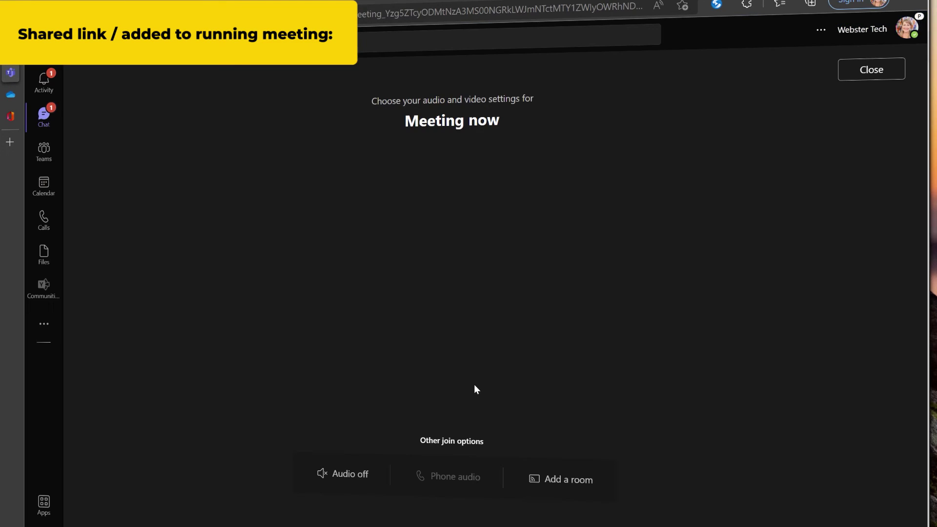
pyautogui.click(480, 358)
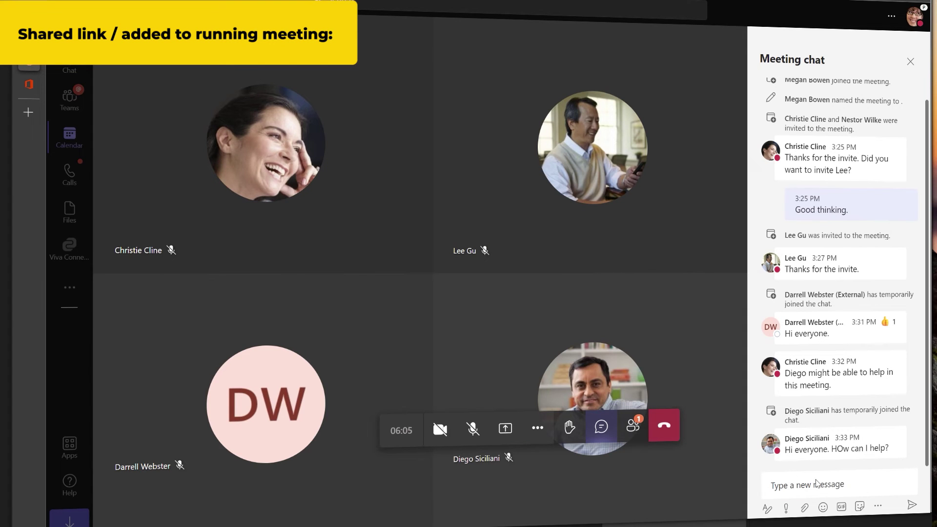
pyautogui.click(815, 485)
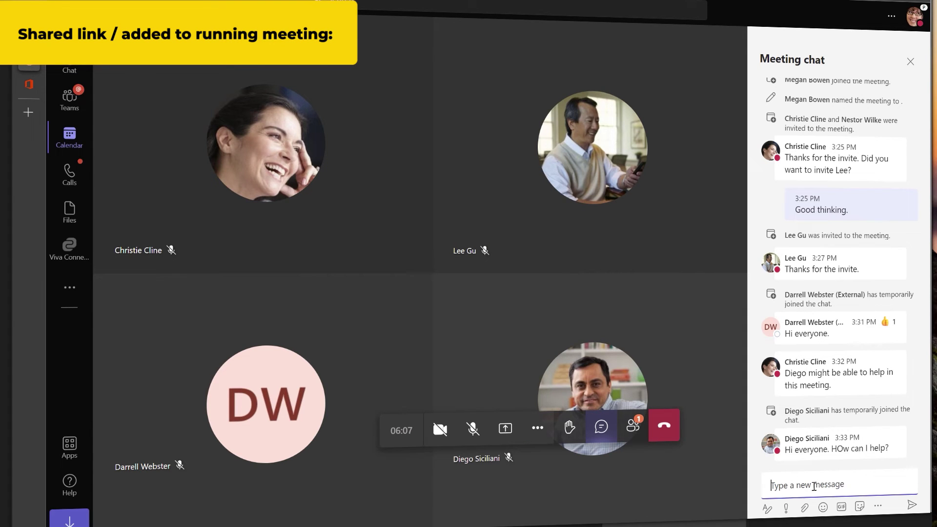
pyautogui.write('We')
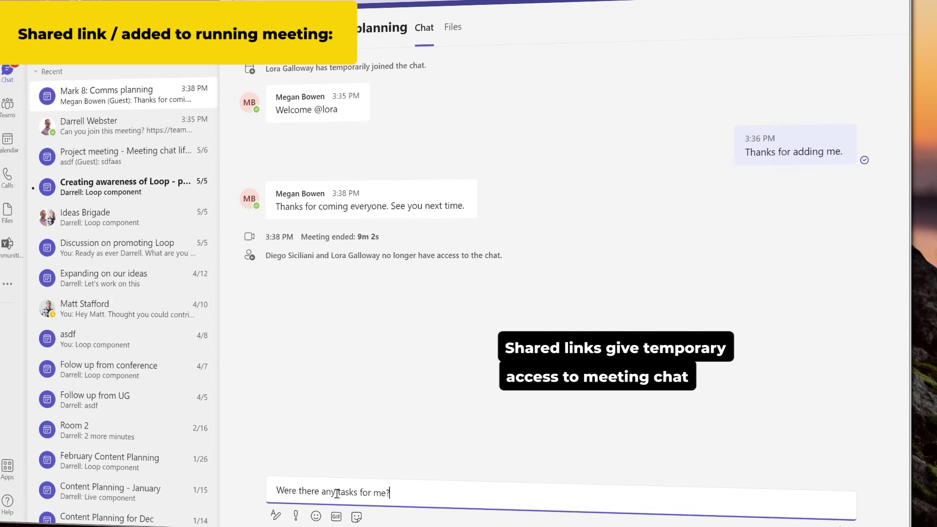
pyautogui.press('Return')
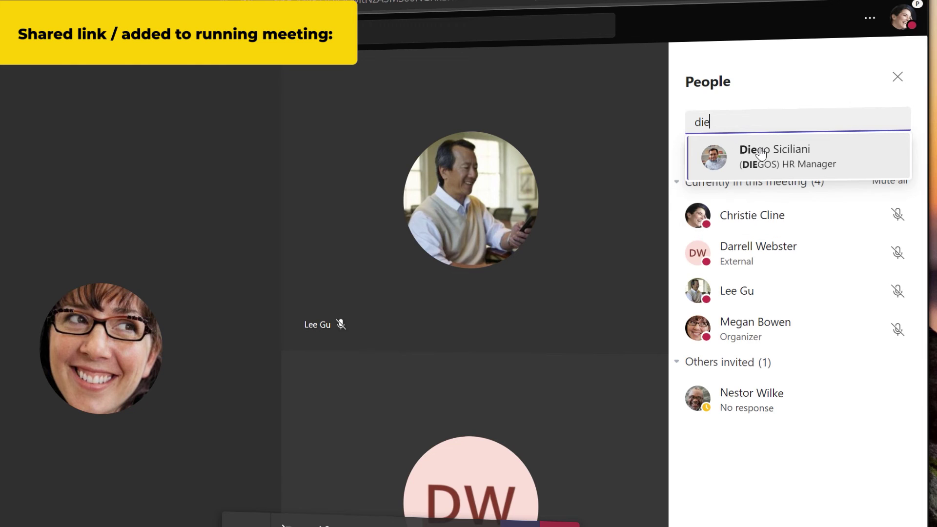
# - Call the colleague into the running meeting and draft 'Hi everyone. How can' in its chat
pyautogui.click(760, 154)
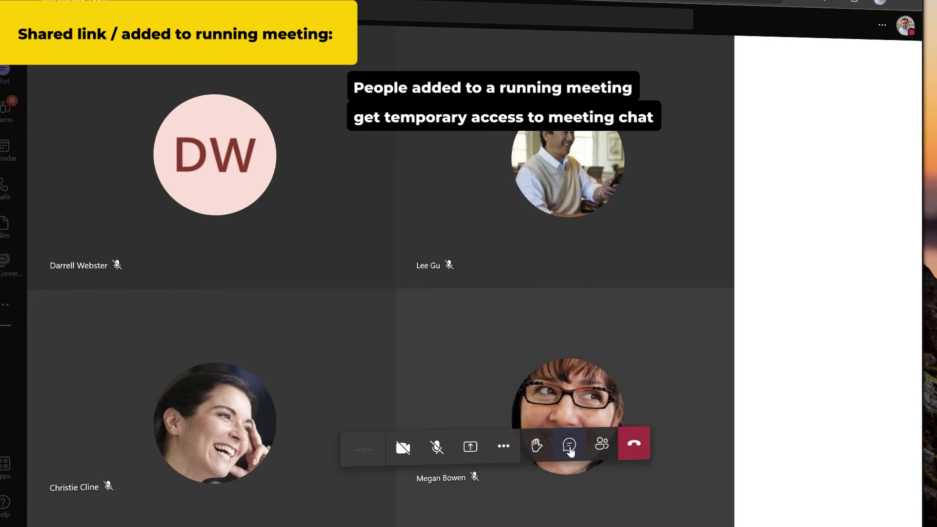
pyautogui.click(567, 445)
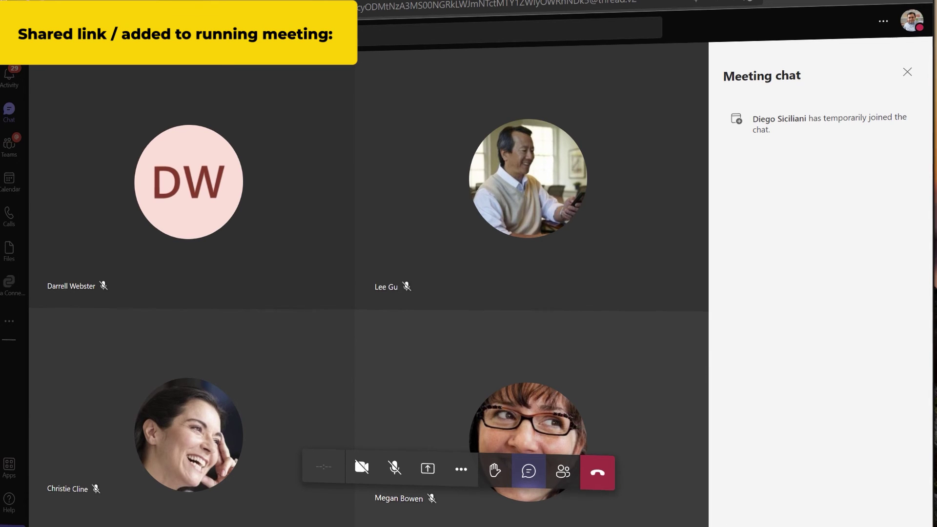
pyautogui.write('Hi everyone. ')
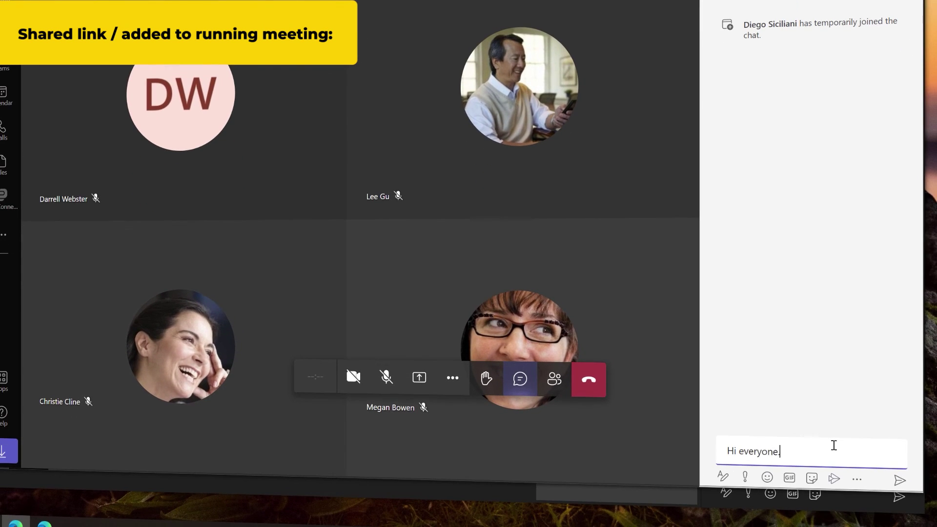
pyautogui.write('How can')
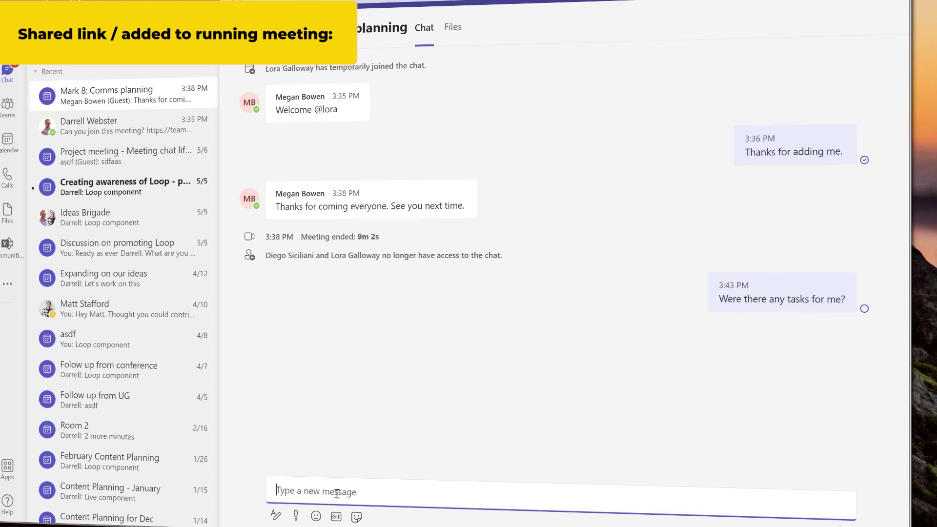